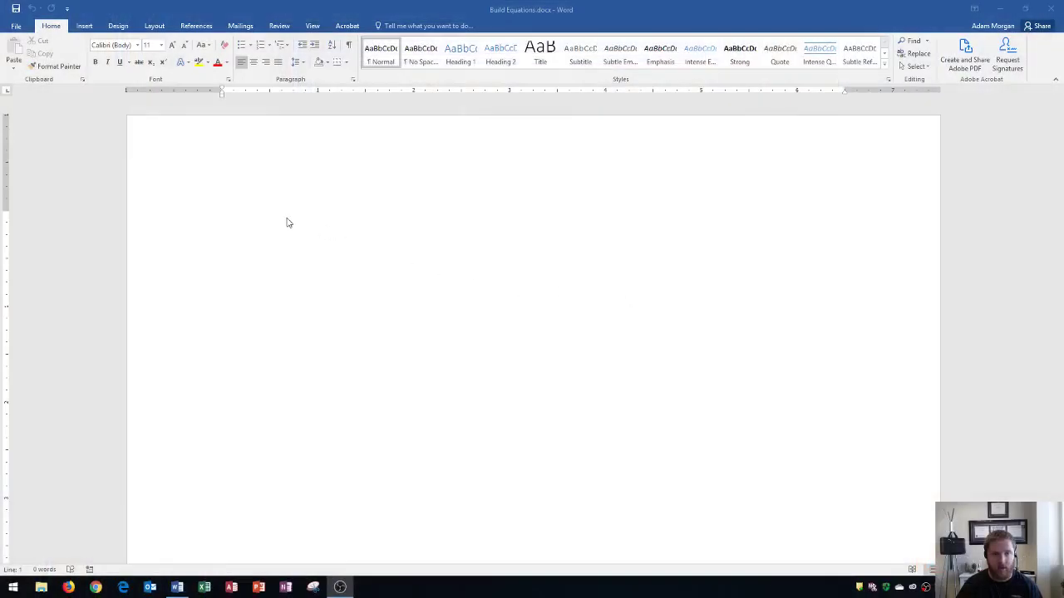
# Step: Insert the built-in Pythagorean Theorem equation at the start of the blank document
pyautogui.click(287, 221)
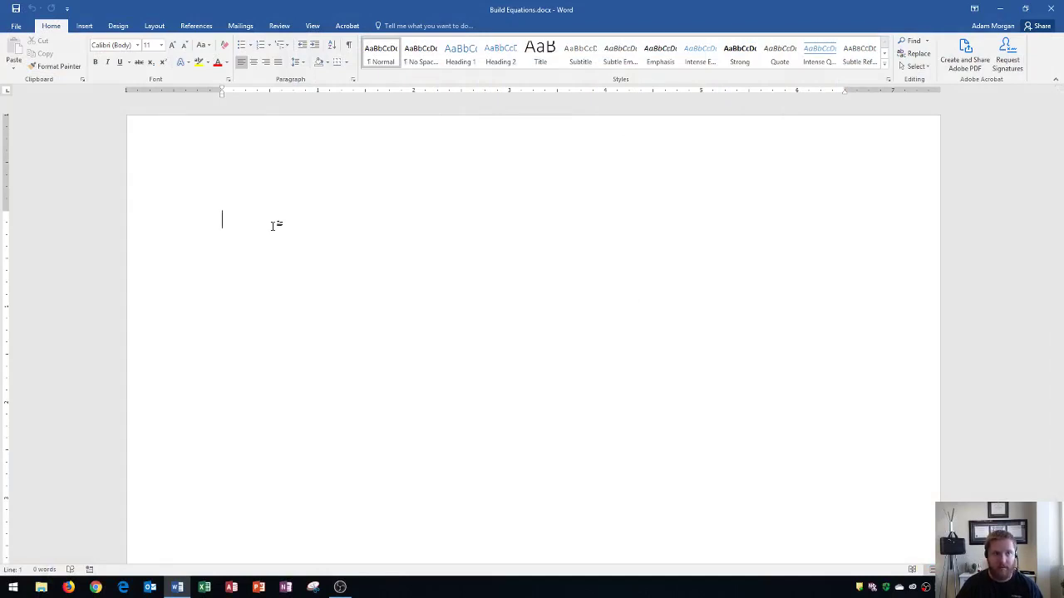
pyautogui.click(84, 30)
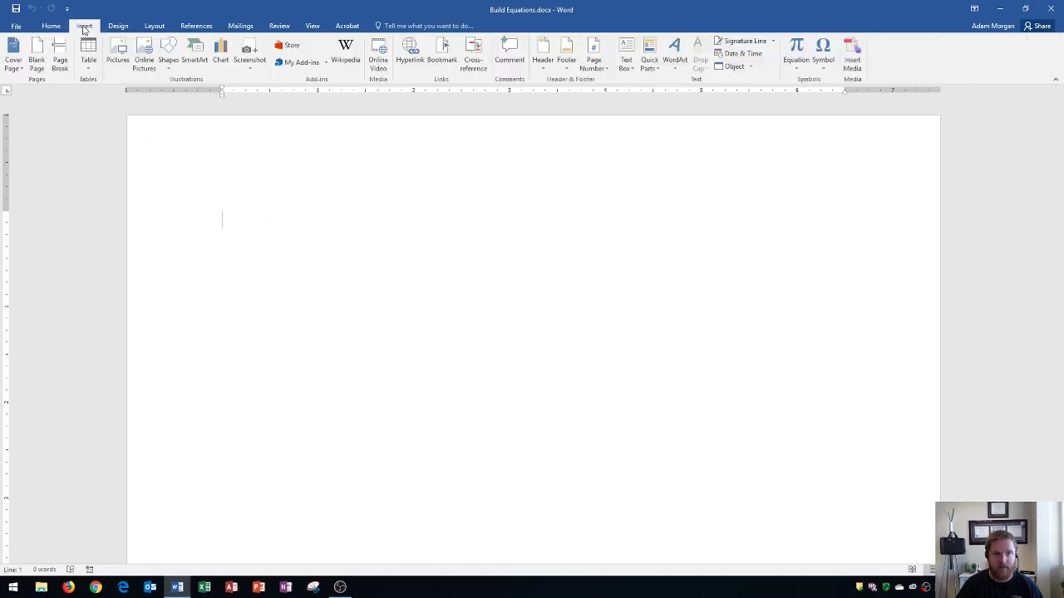
pyautogui.click(798, 71)
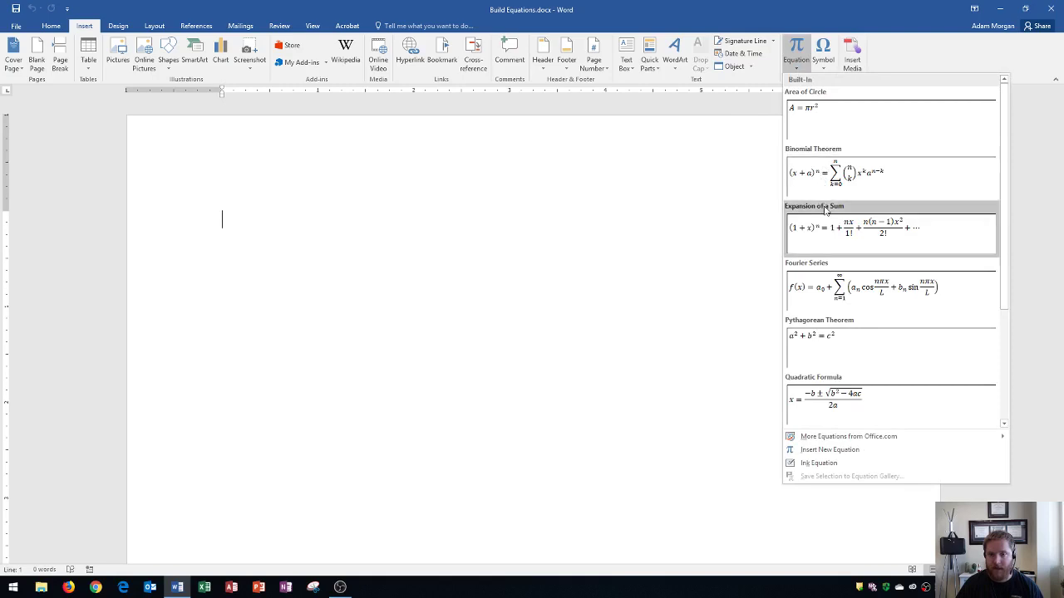
pyautogui.click(841, 347)
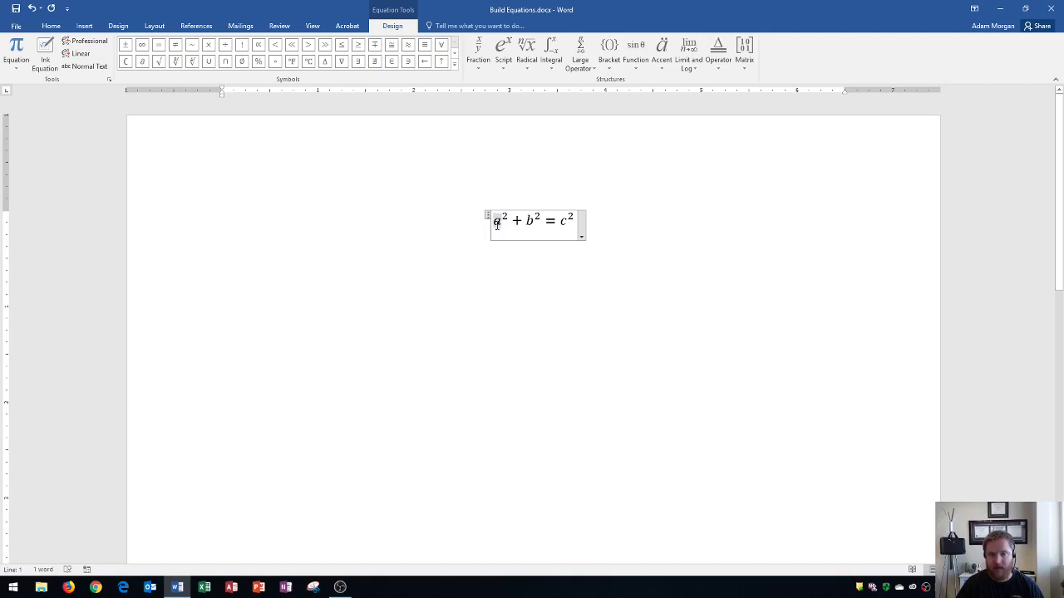
# Step: Try 5 in place of the variable a in the Pythagorean equation, and restore the letter a
pyautogui.click(497, 223)
pyautogui.write('5')
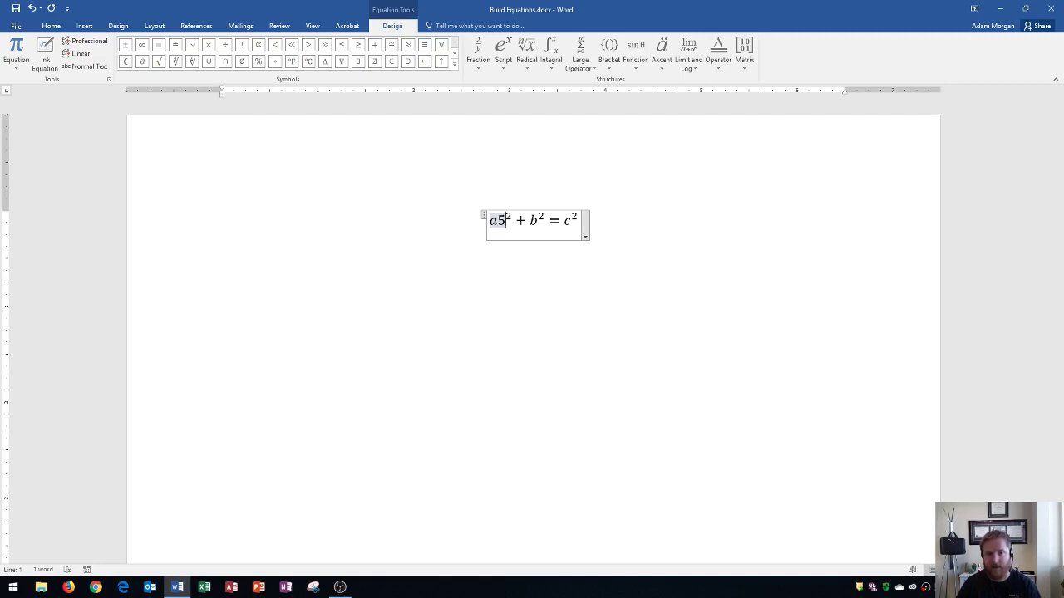
pyautogui.press('BackSpace')
pyautogui.press('BackSpace')
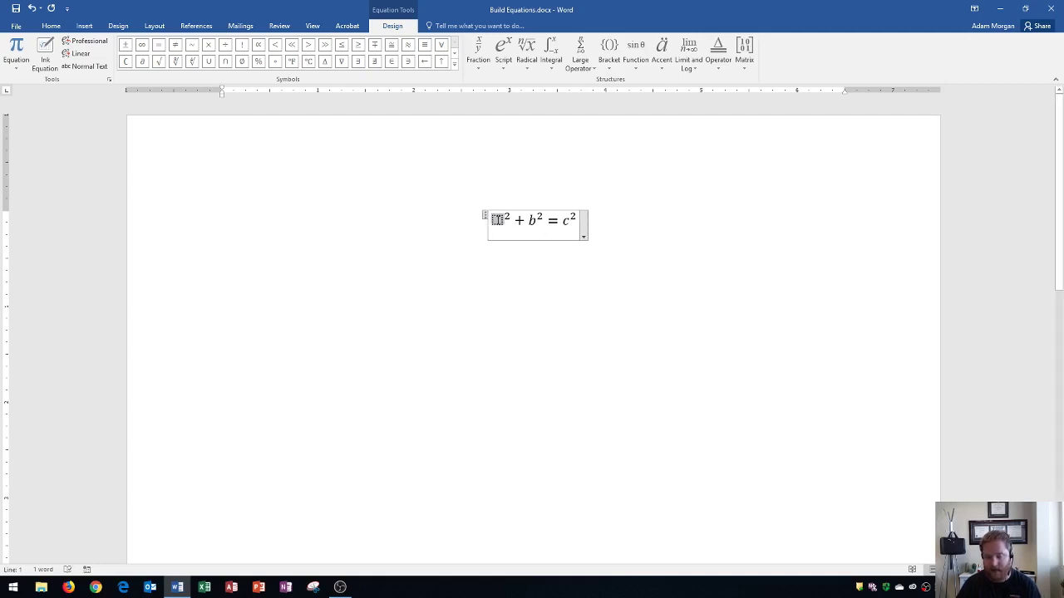
pyautogui.write('5')
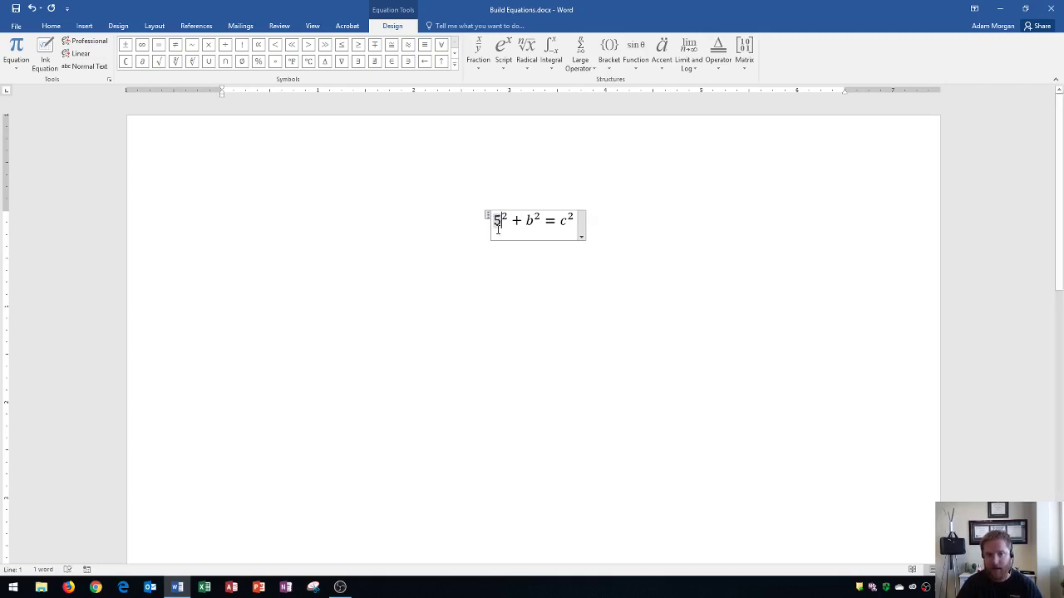
pyautogui.press('BackSpace')
pyautogui.write('a')
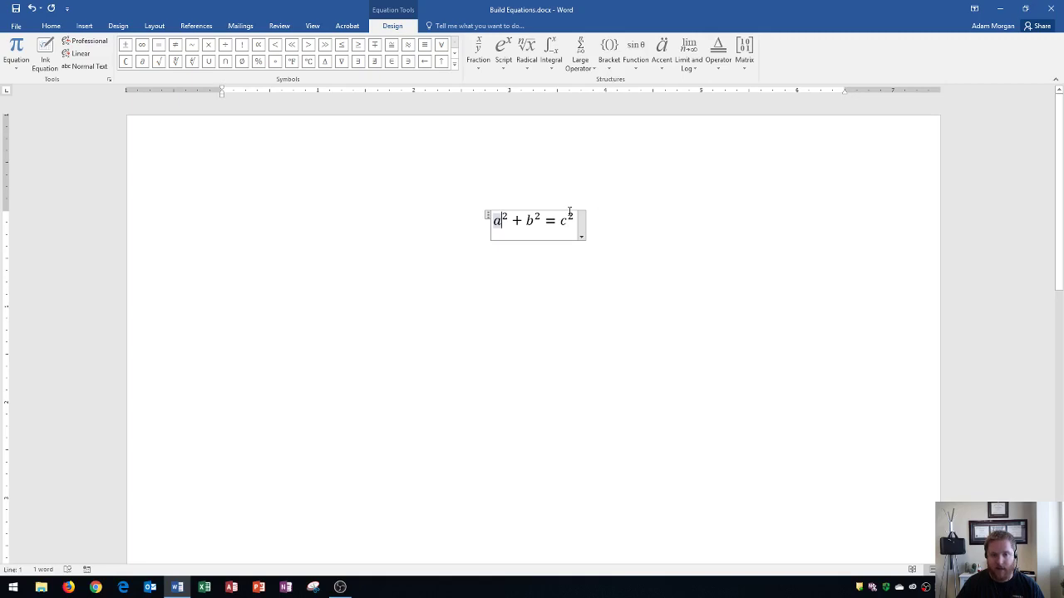
# Step: Insert a new blank equation on its own line below the Pythagorean equation
pyautogui.click(625, 220)
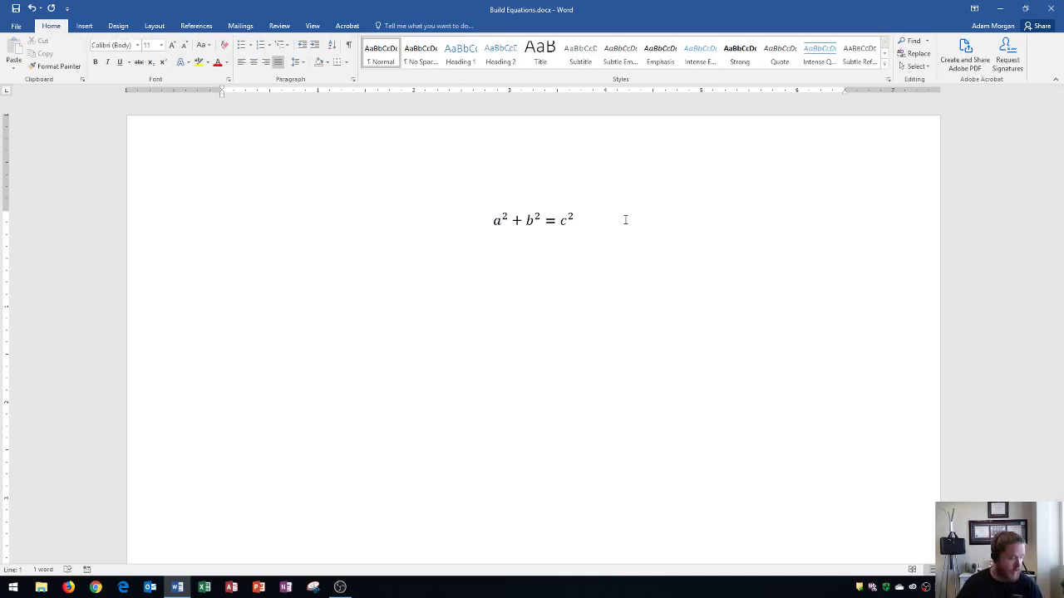
pyautogui.press('Return')
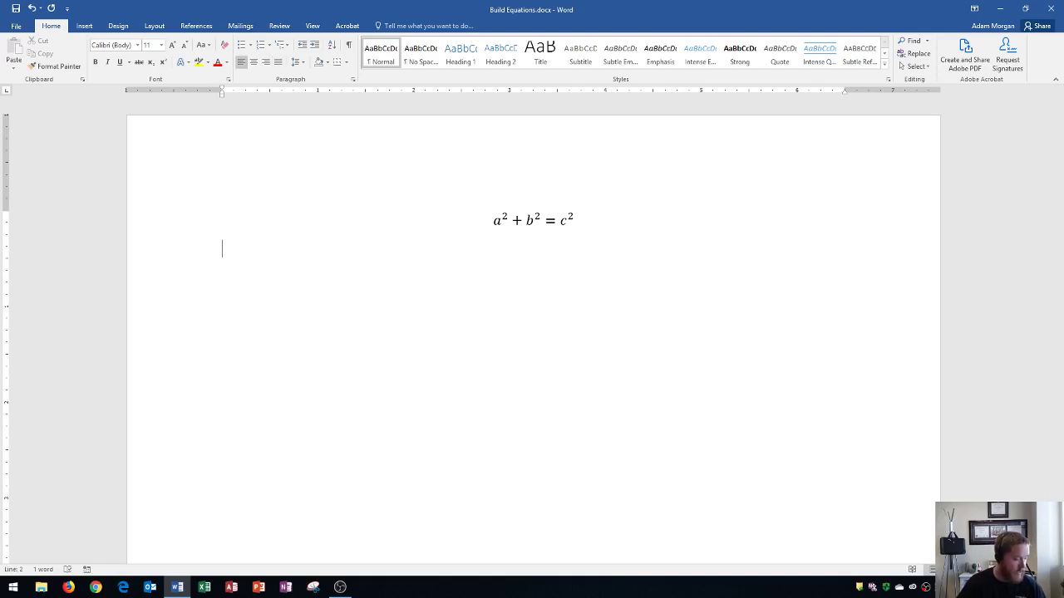
pyautogui.click(85, 27)
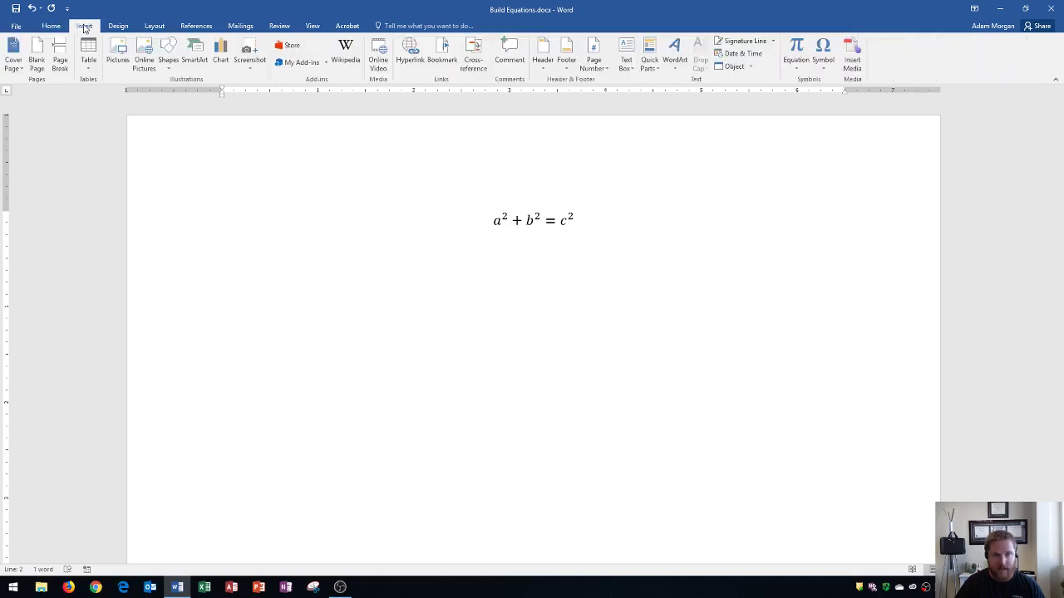
pyautogui.click(797, 50)
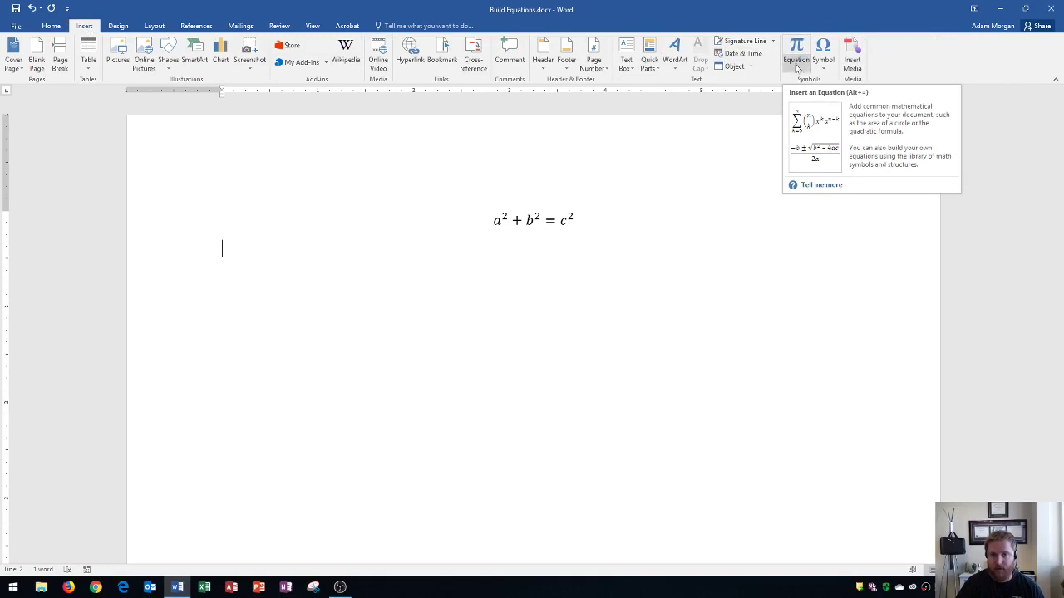
pyautogui.click(797, 69)
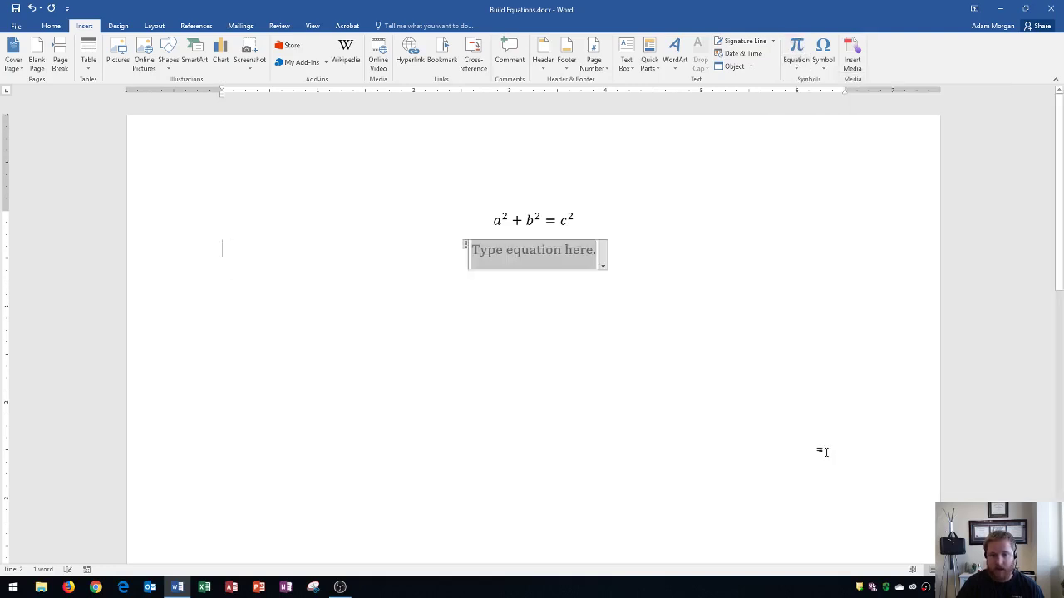
pyautogui.click(827, 450)
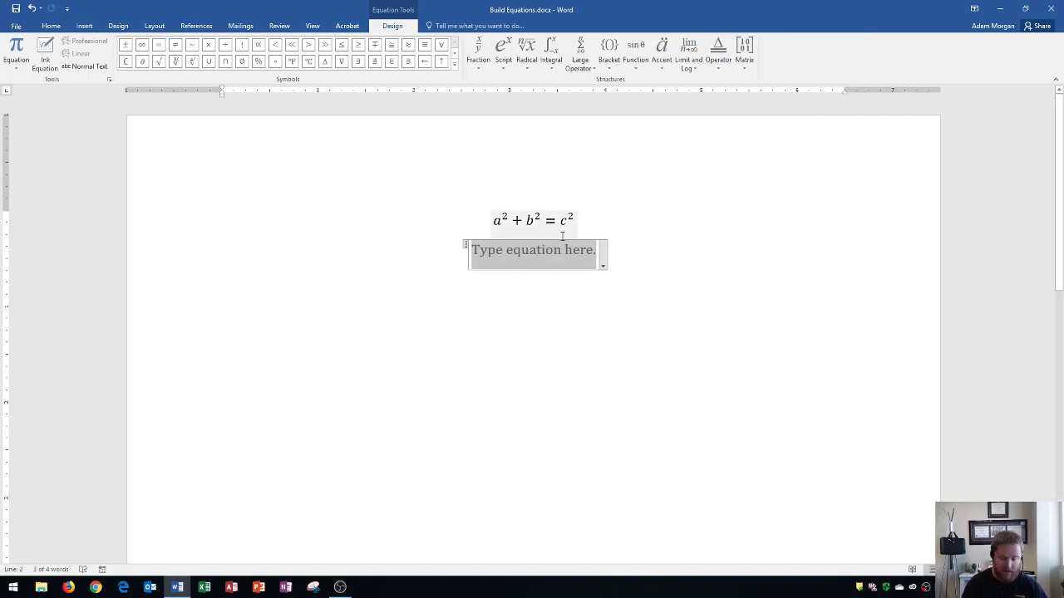
# Step: Enter (p-3)* as the beginning of the new equation
pyautogui.write('(')
pyautogui.write('p-3')
pyautogui.write(')')
pyautogui.write('*')
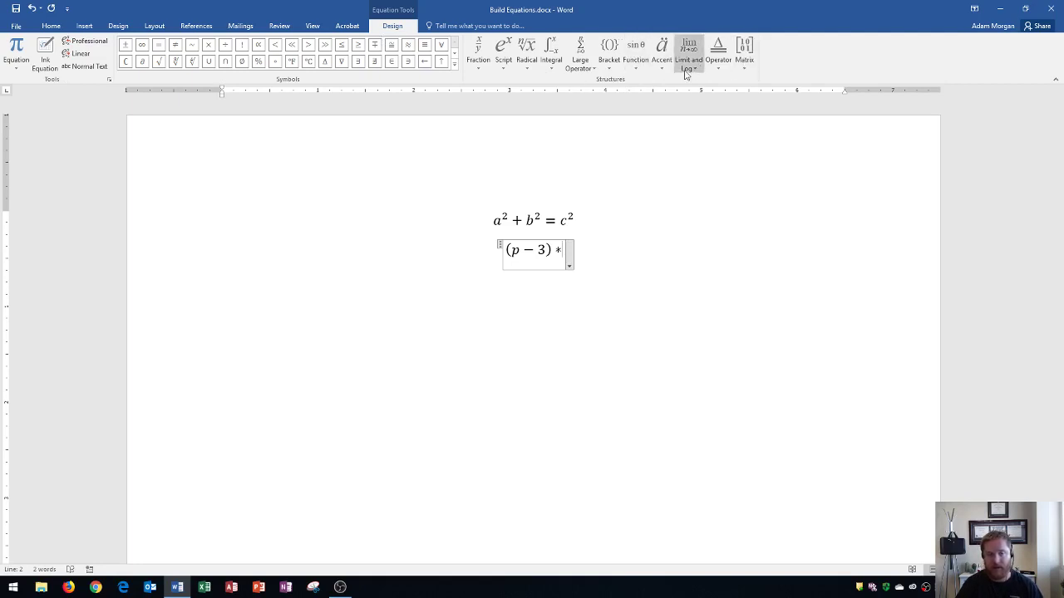
# Step: Append a stacked fraction to the equation with b as the numerator and 3 as the denominator
pyautogui.click(482, 66)
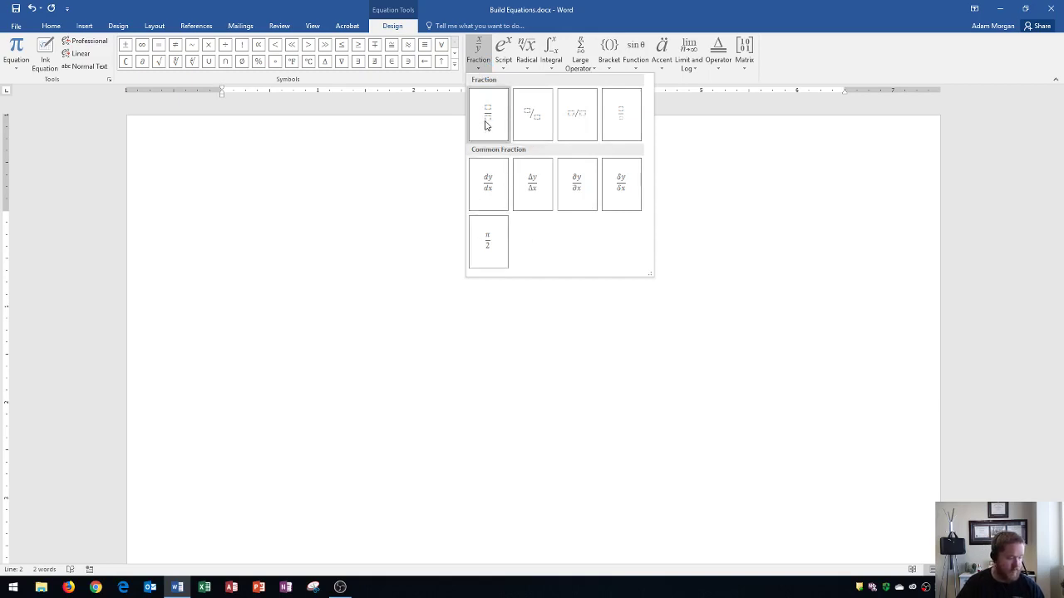
pyautogui.click(487, 125)
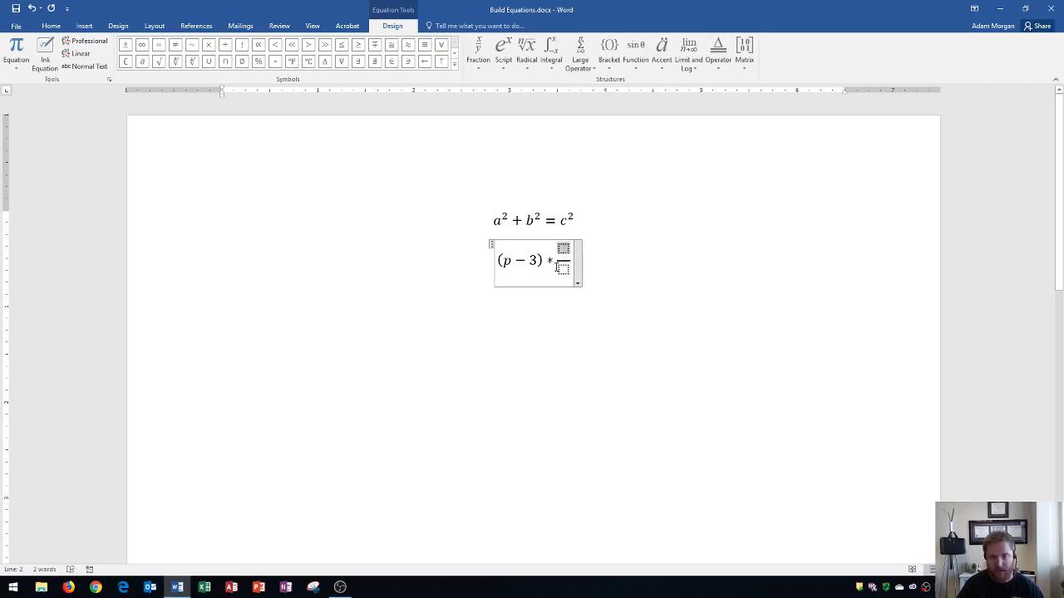
pyautogui.write('b')
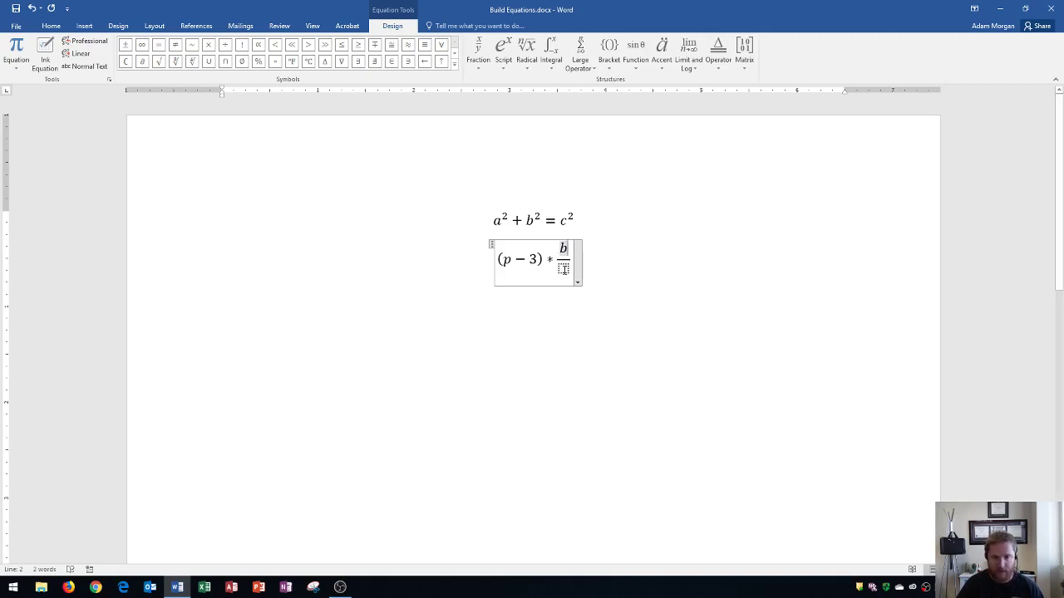
pyautogui.click(564, 270)
pyautogui.write('3')
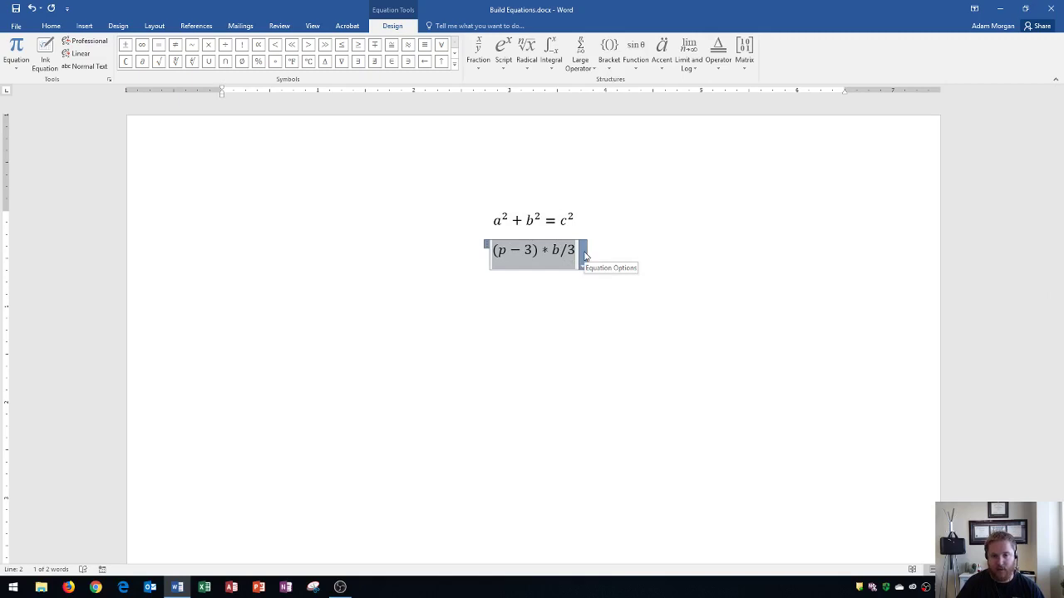
# Step: Save the second equation to the Equations gallery as a new building block named Additional People Cost
pyautogui.click(584, 256)
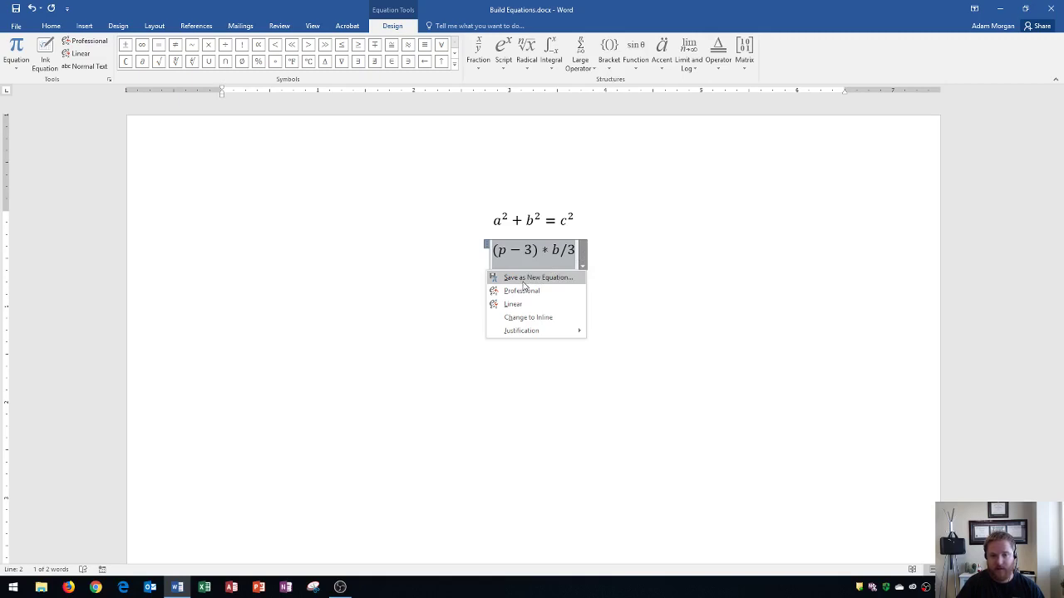
pyautogui.click(523, 279)
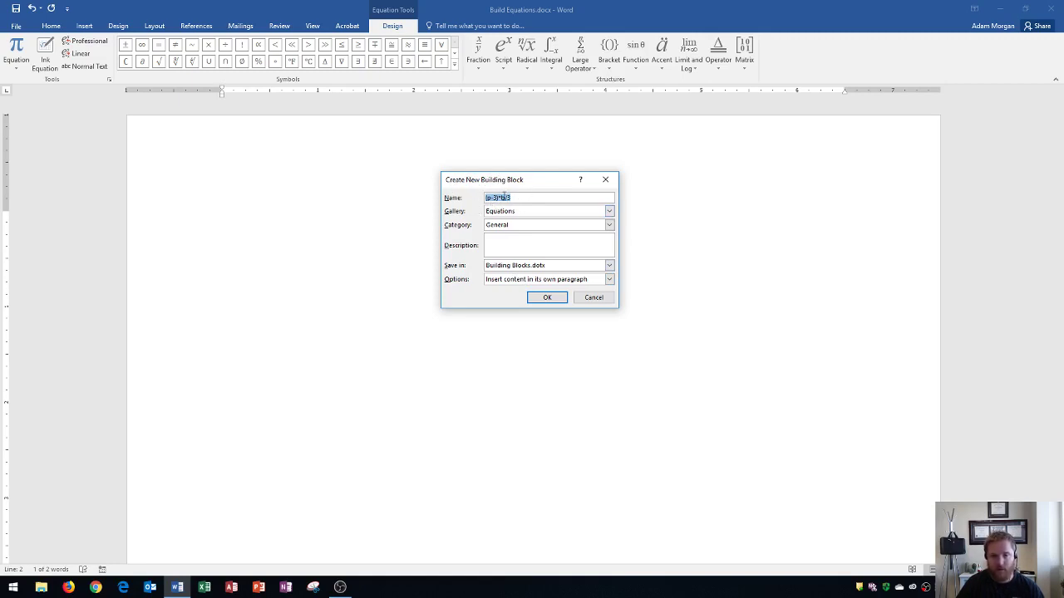
pyautogui.write('Additional')
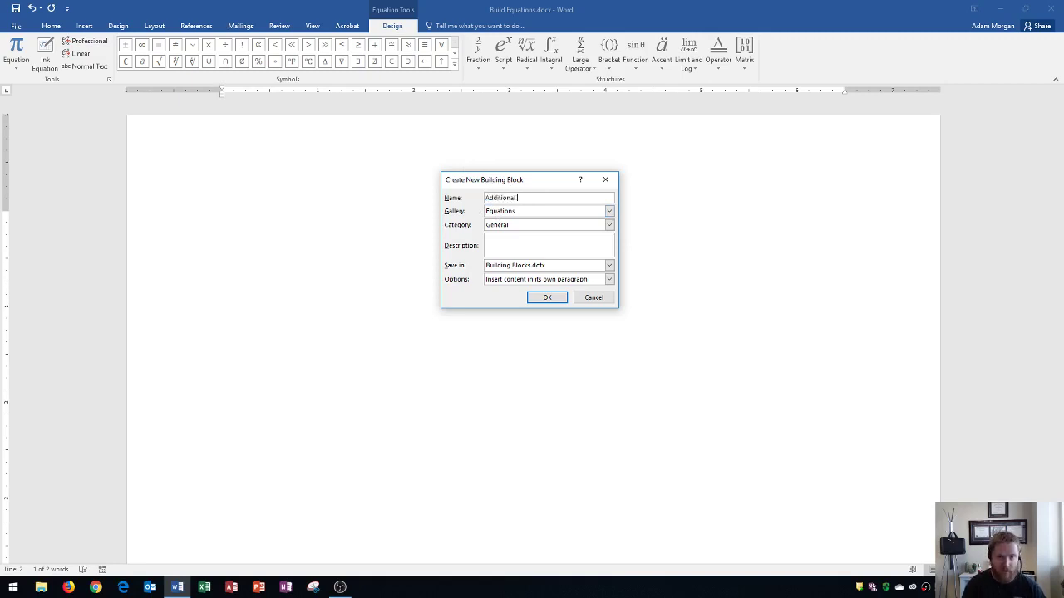
pyautogui.write(' People Cost')
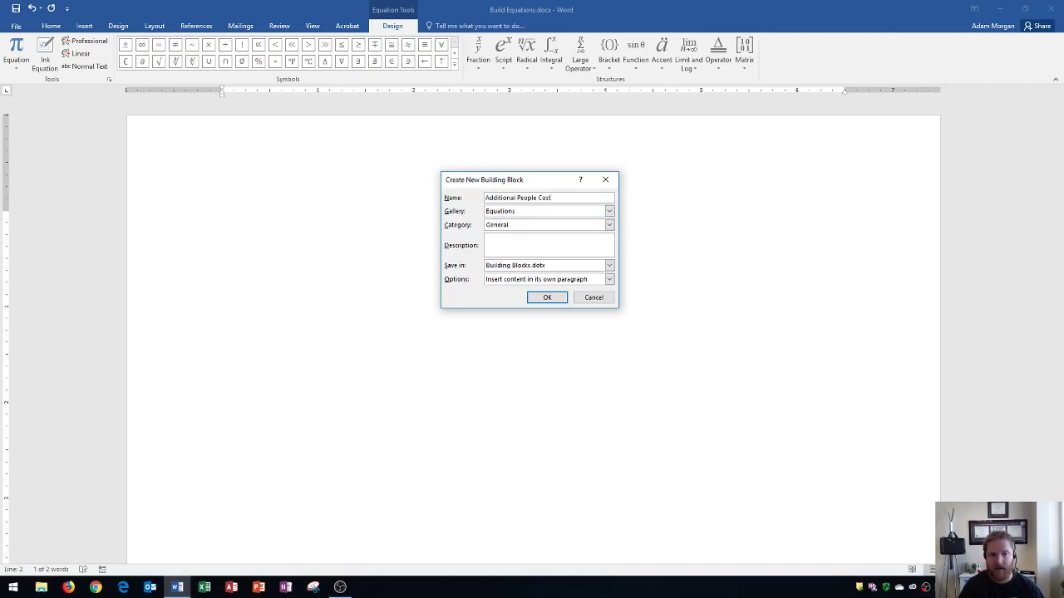
pyautogui.moveTo(541, 175); pyautogui.dragTo(698, 182)
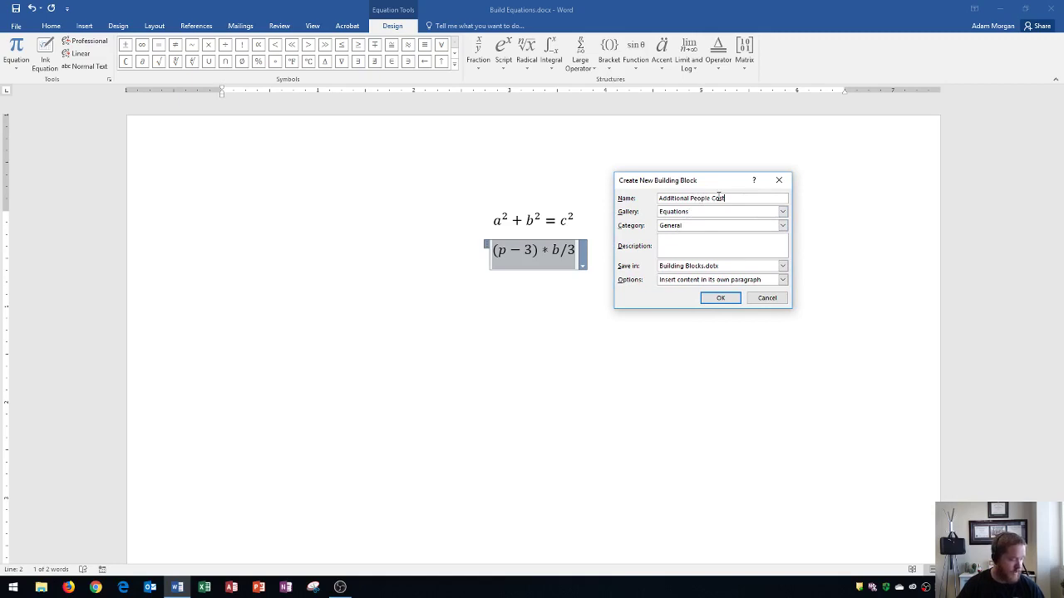
pyautogui.click(718, 297)
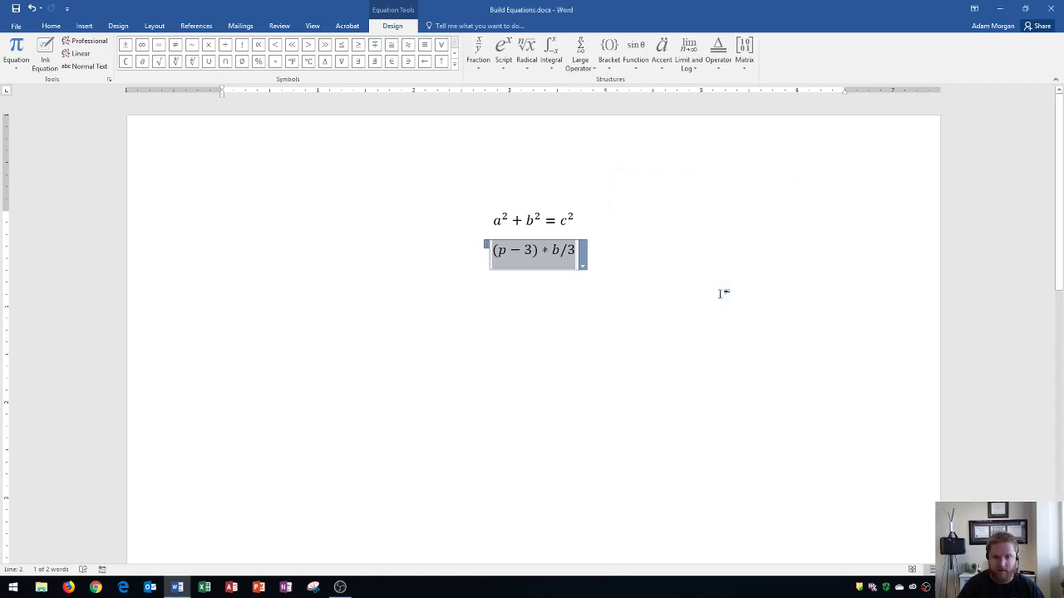
# Step: Add a new line below the second equation and locate the saved Additional People Cost entry in the equation gallery
pyautogui.click(623, 250)
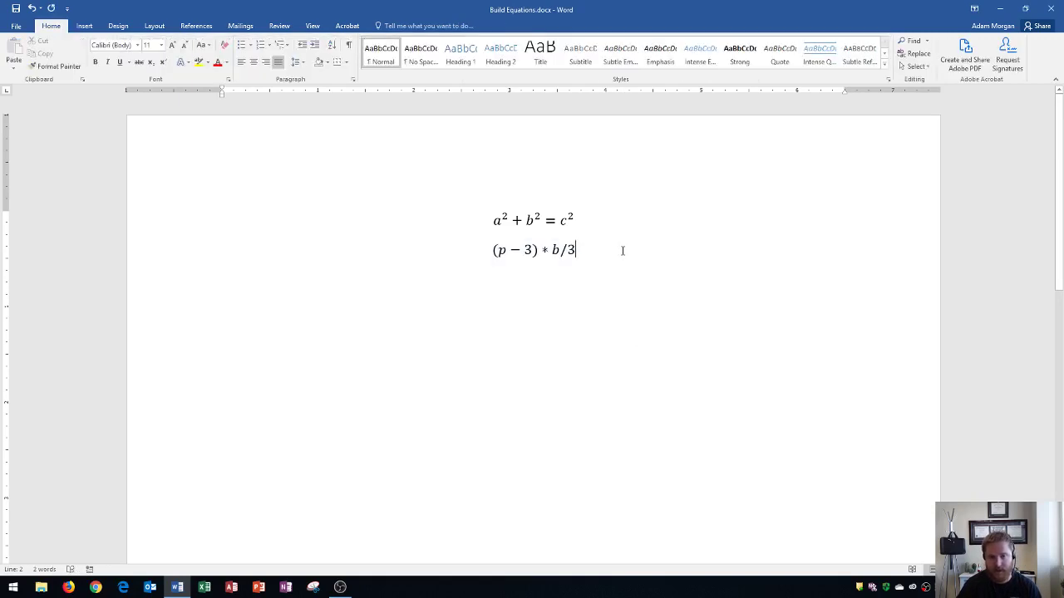
pyautogui.press('Return')
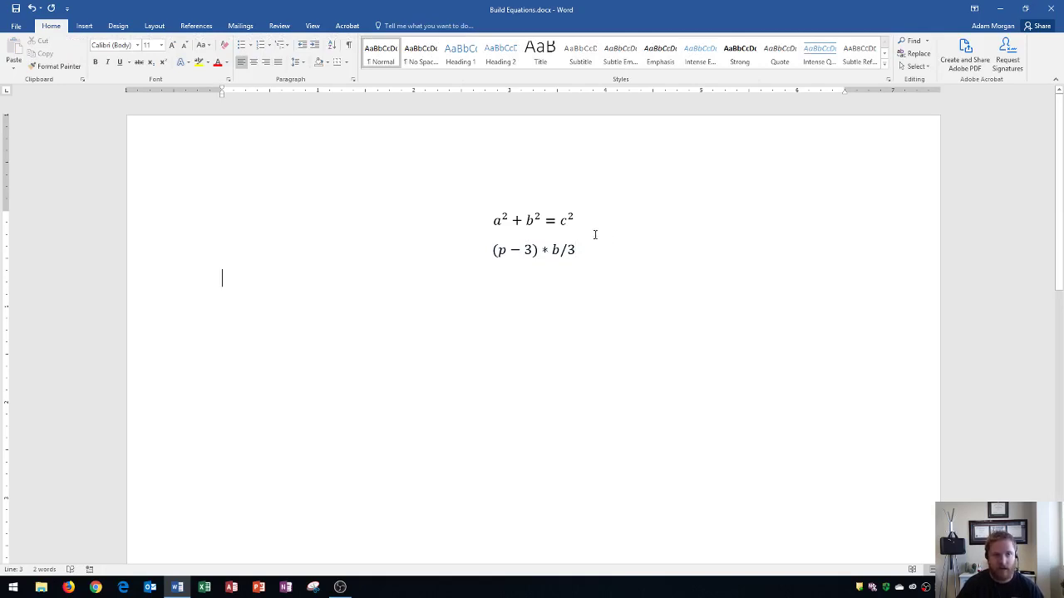
pyautogui.click(83, 28)
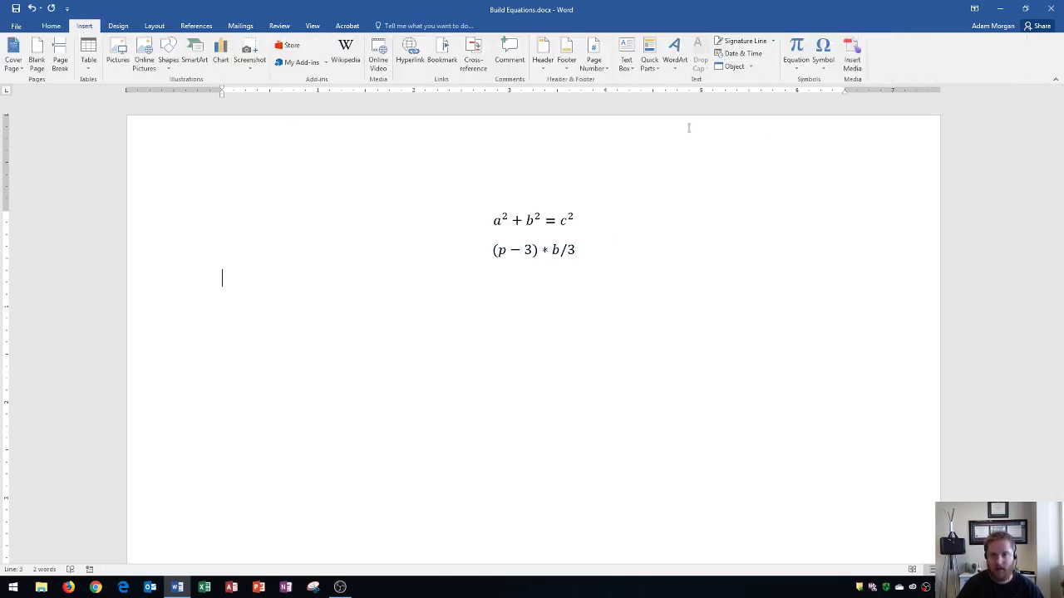
pyautogui.click(794, 69)
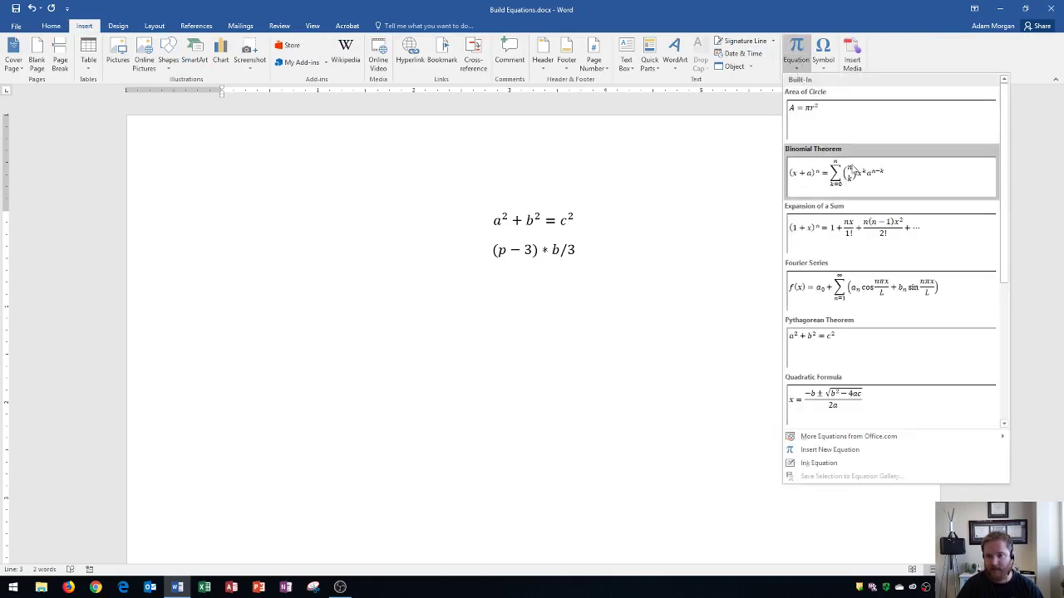
pyautogui.scroll(-4, 859, 179)
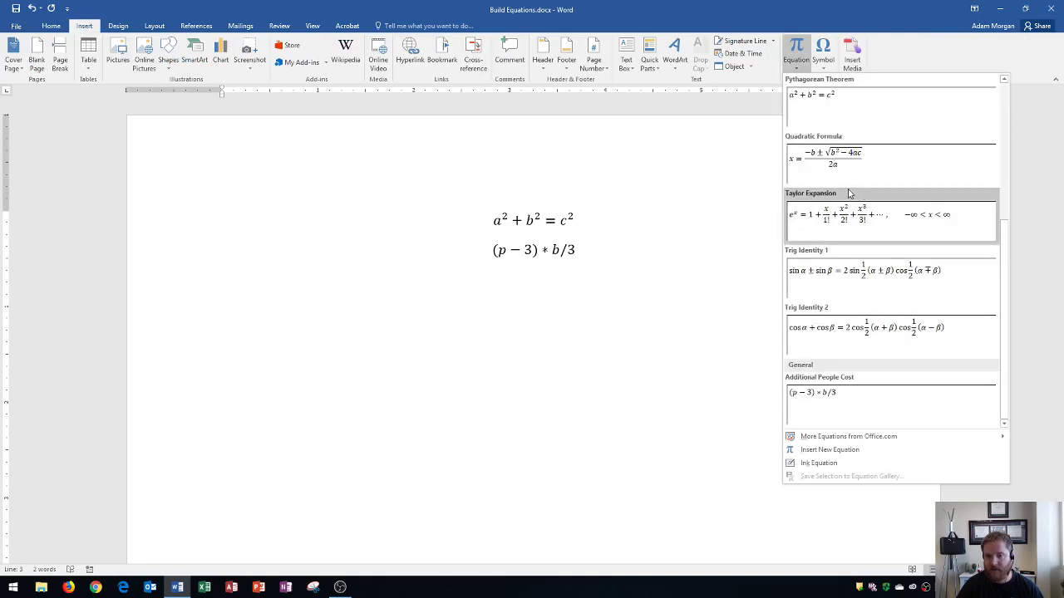